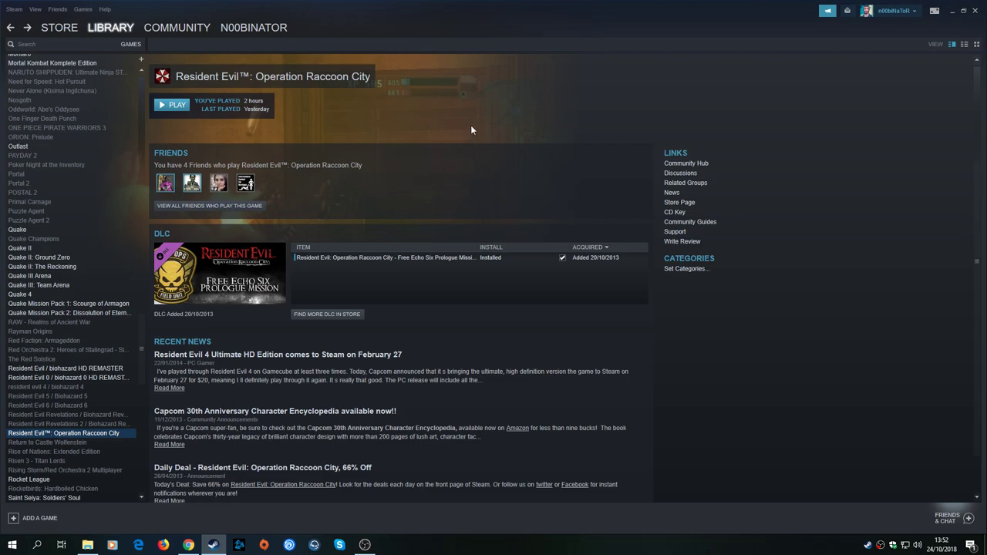
# Step: Check the installed programs list in Control Panel for the Microsoft Games for Windows LIVE Redistributable and Marketplace entries
pyautogui.click(951, 11)
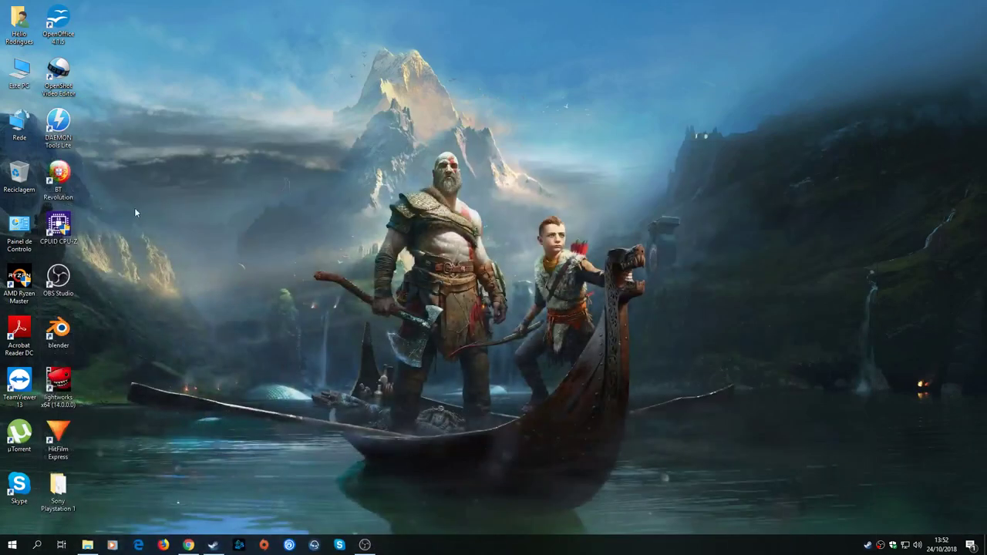
pyautogui.doubleClick(19, 225)
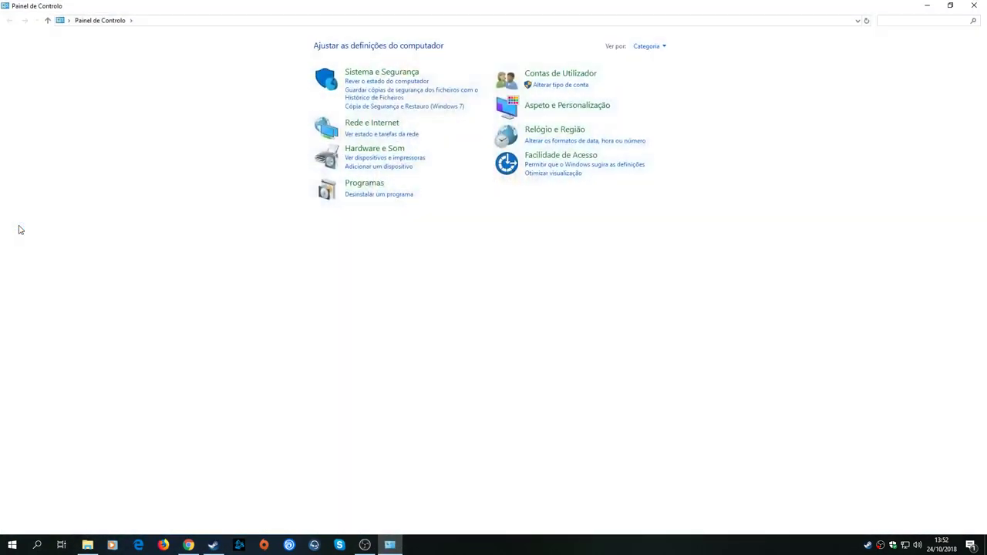
pyautogui.click(381, 195)
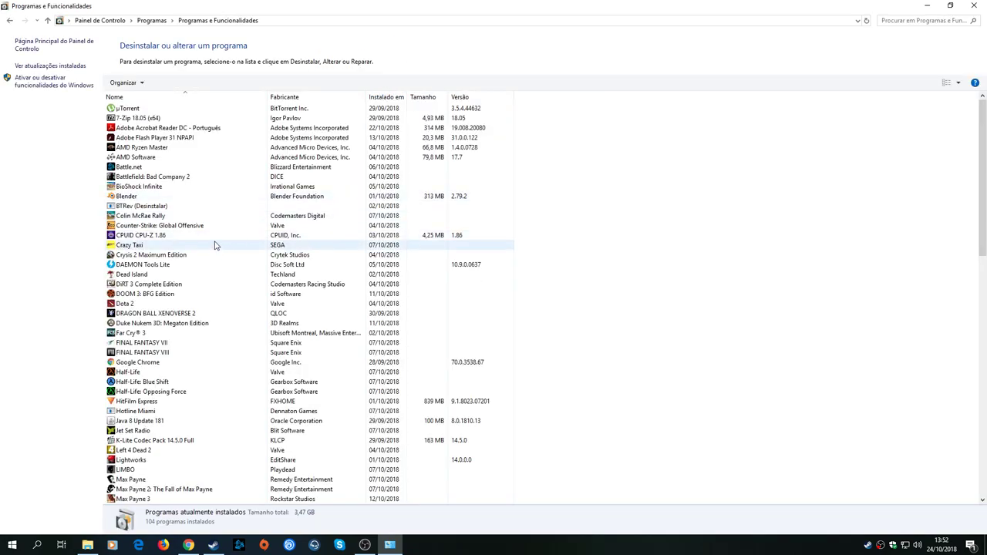
pyautogui.scroll(-7, 236, 227)
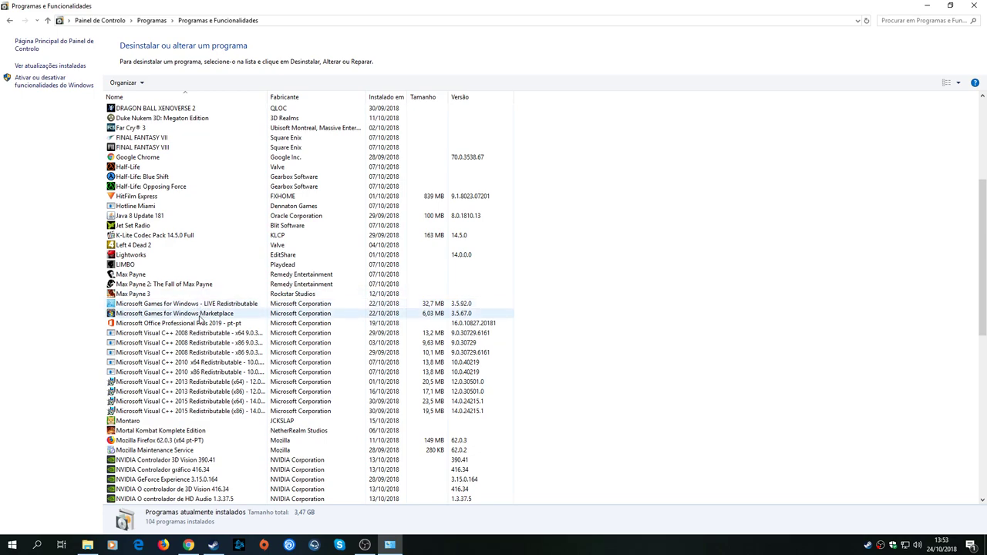
pyautogui.click(975, 7)
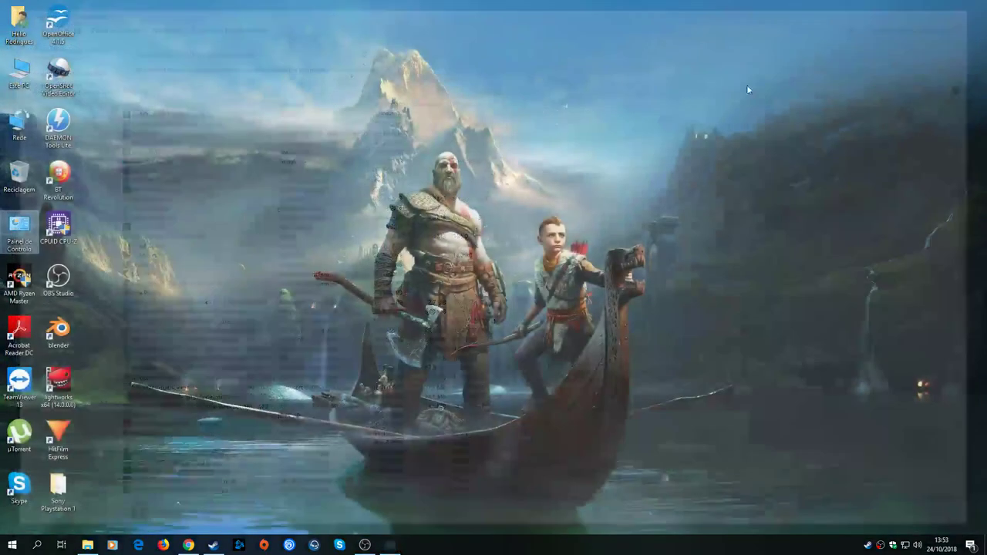
# Step: Switch to Chrome and download gfwlivesetup to the desktop from the Games for Windows Live page on Xbox Support
pyautogui.click(187, 546)
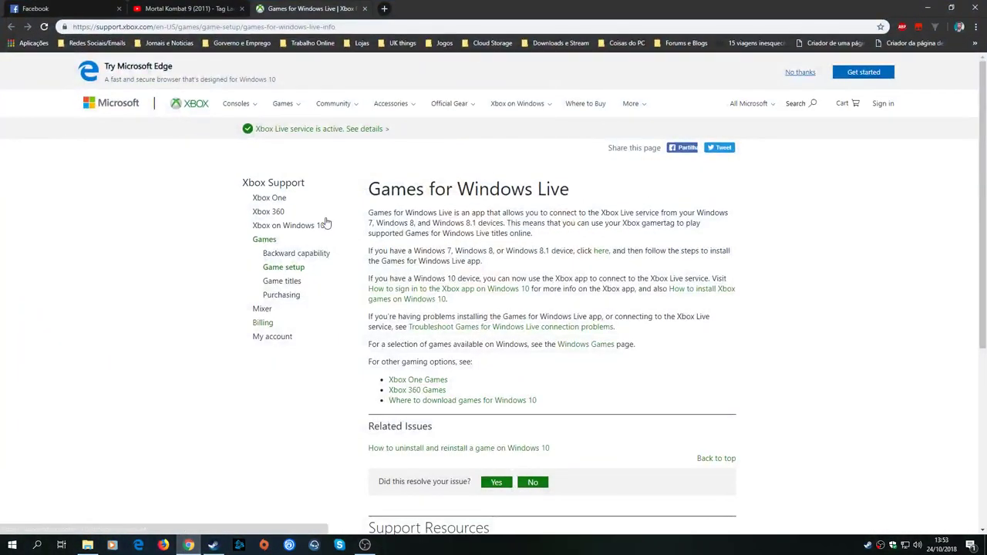
pyautogui.click(133, 28)
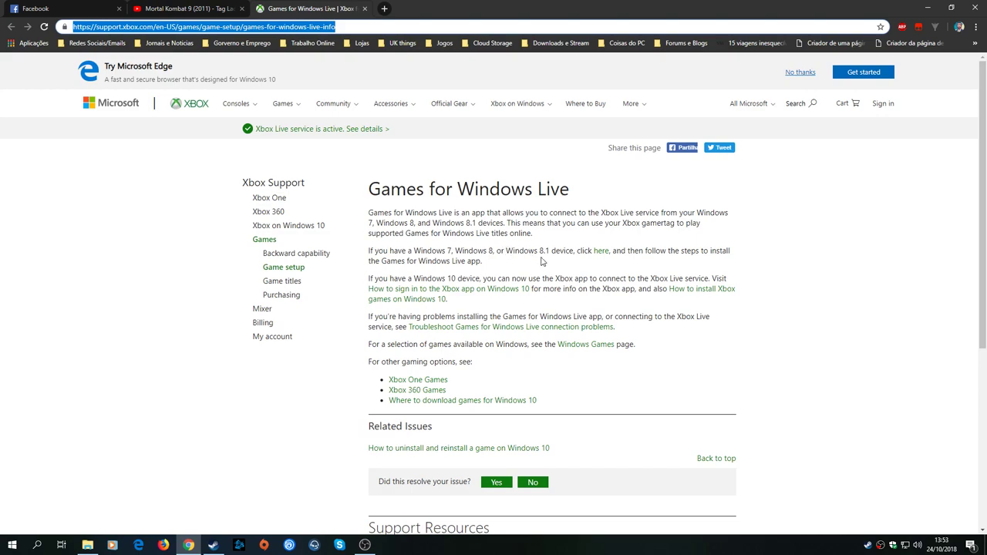
pyautogui.click(601, 251)
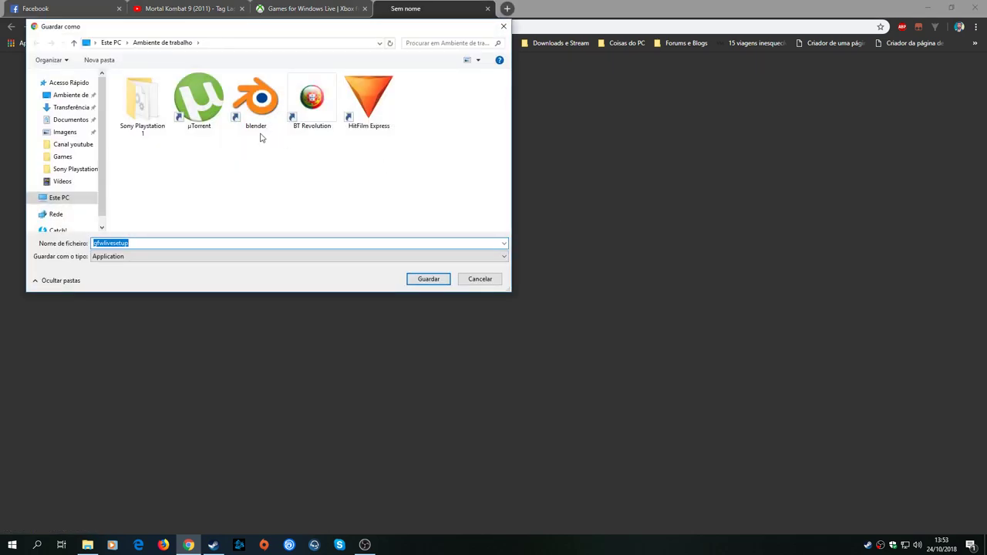
pyautogui.click(57, 95)
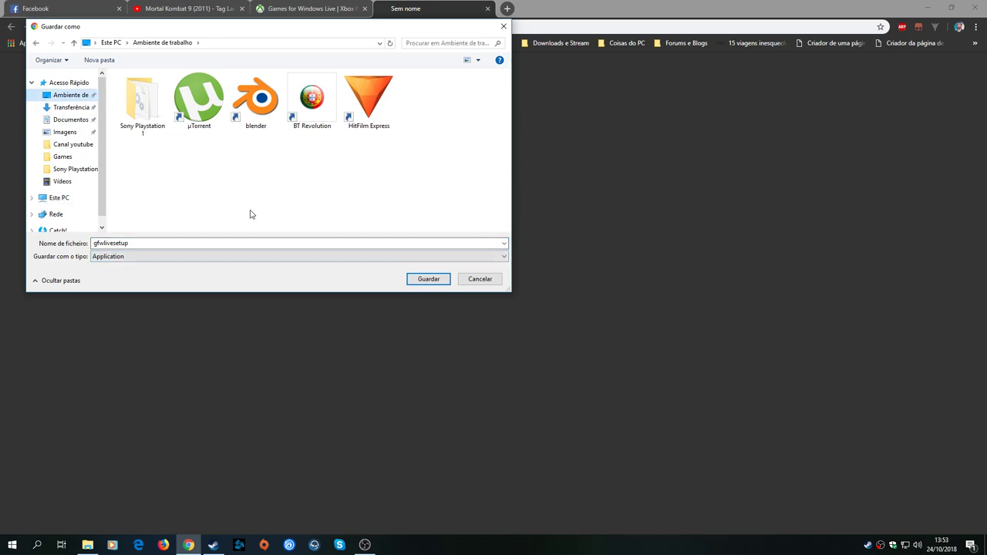
pyautogui.click(417, 280)
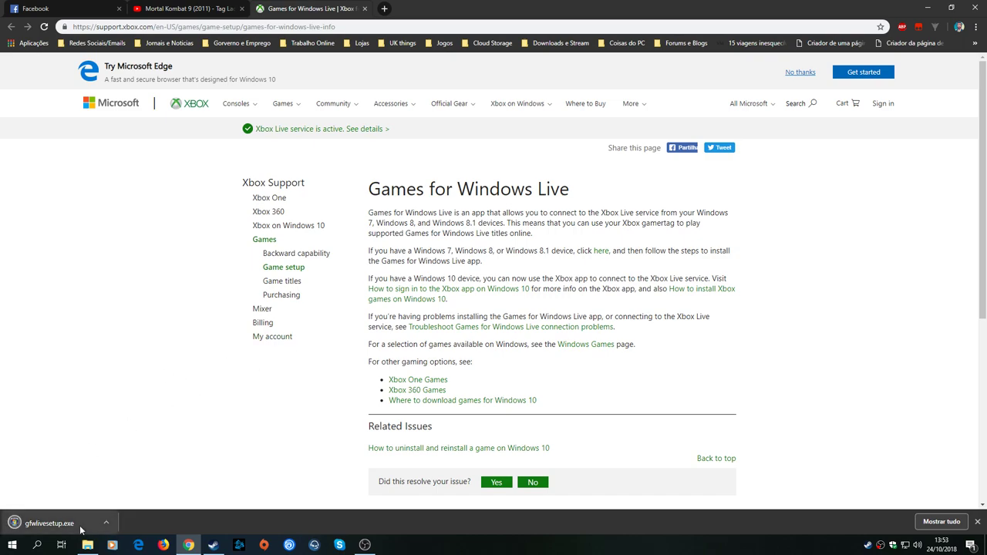
# Step: Run the gfwlivesetup installer from the desktop and start the Games for Windows Marketplace client, closing its sign-in window
pyautogui.click(927, 8)
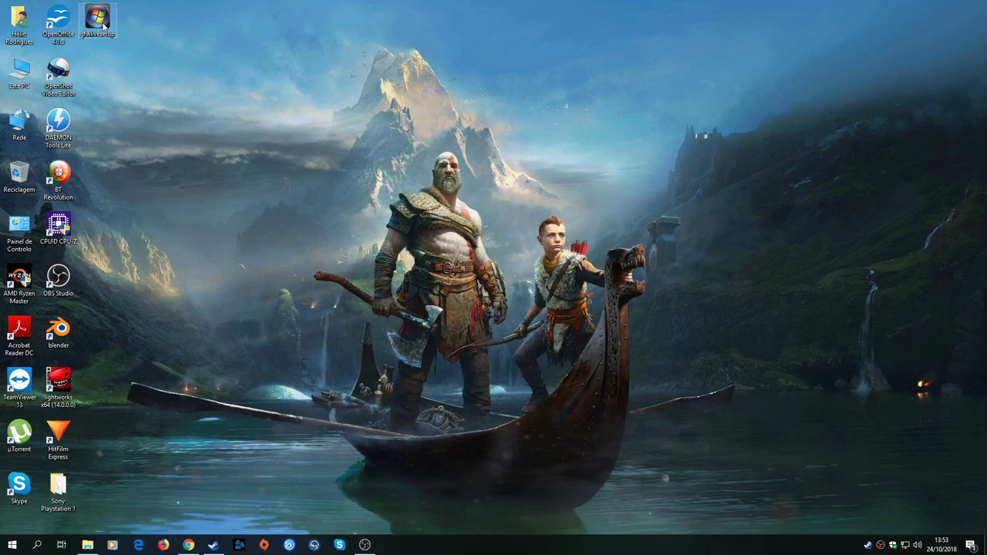
pyautogui.doubleClick(103, 26)
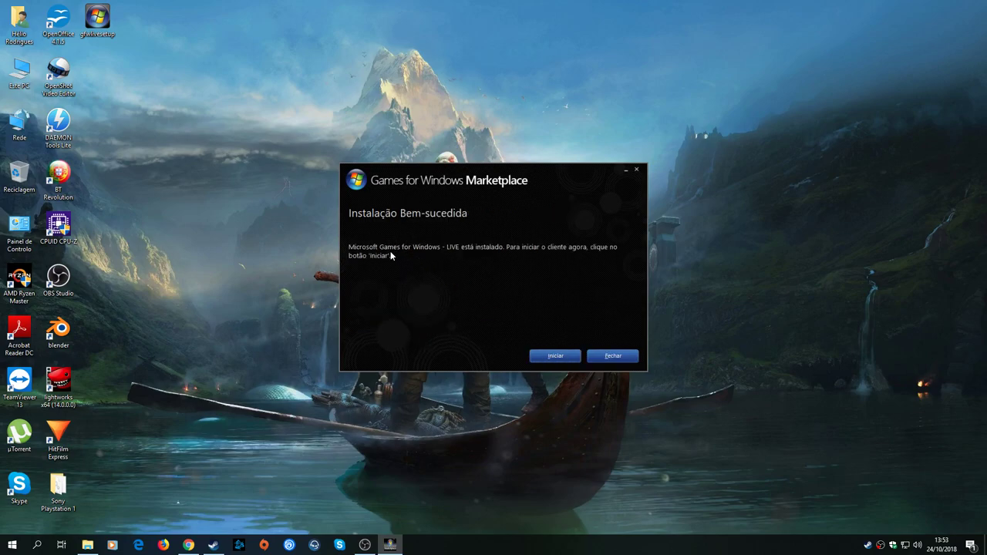
pyautogui.click(557, 357)
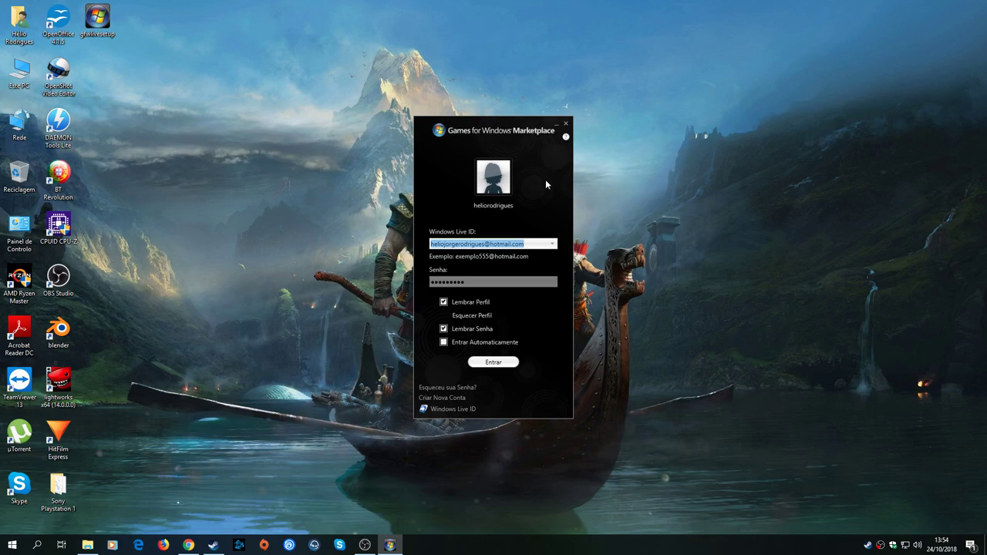
pyautogui.click(566, 125)
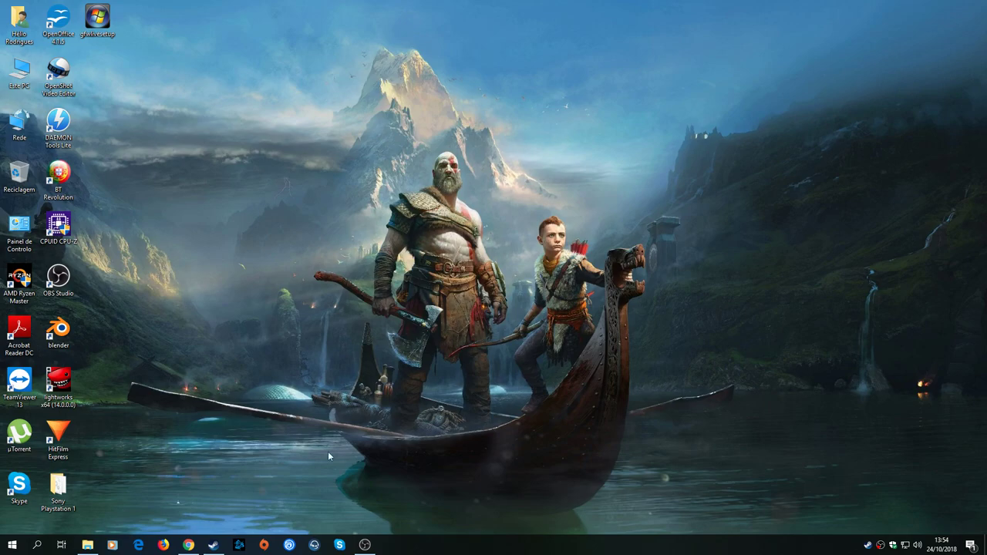
# Step: Switch to Steam and browse the local files of Resident Evil: Operation Raccoon City through the game's properties
pyautogui.click(213, 544)
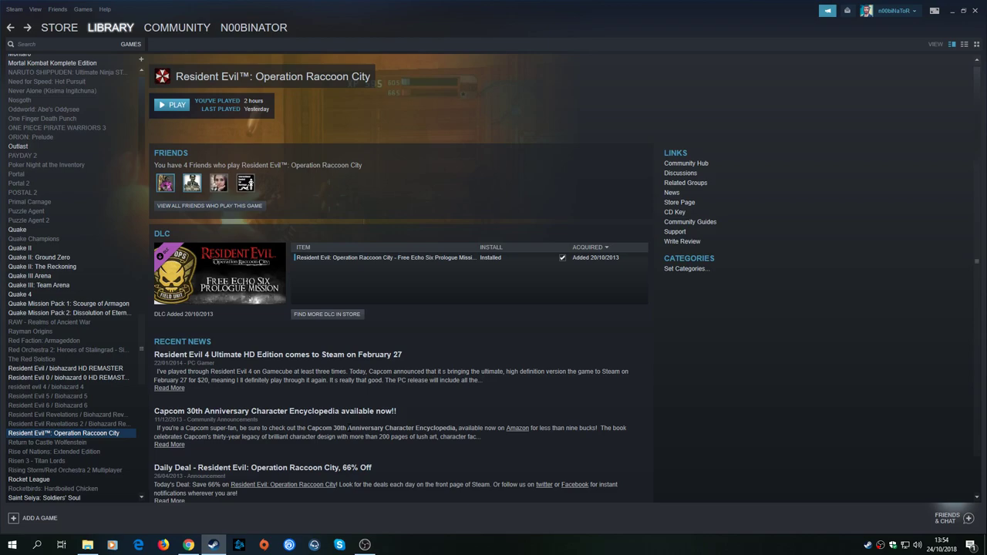
pyautogui.rightClick(115, 438)
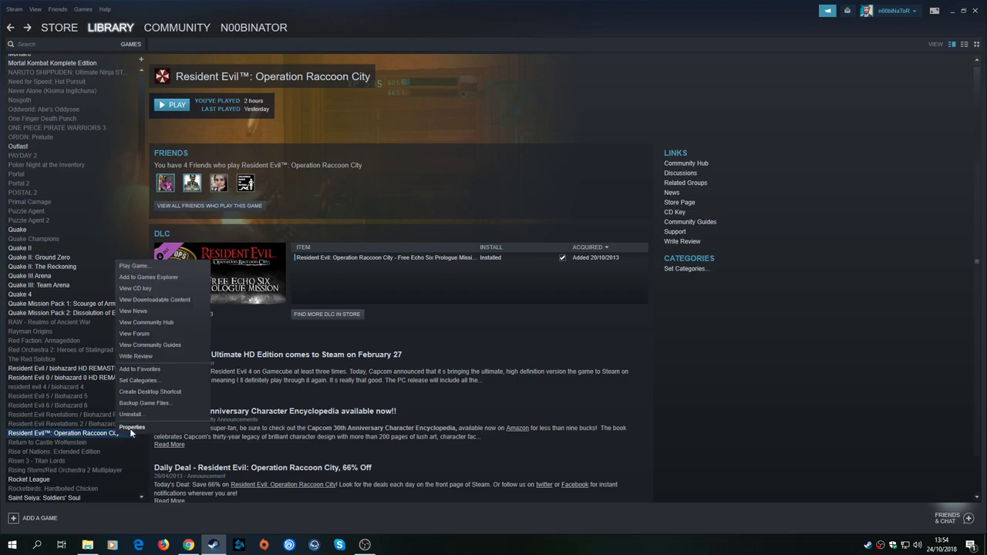
pyautogui.click(130, 428)
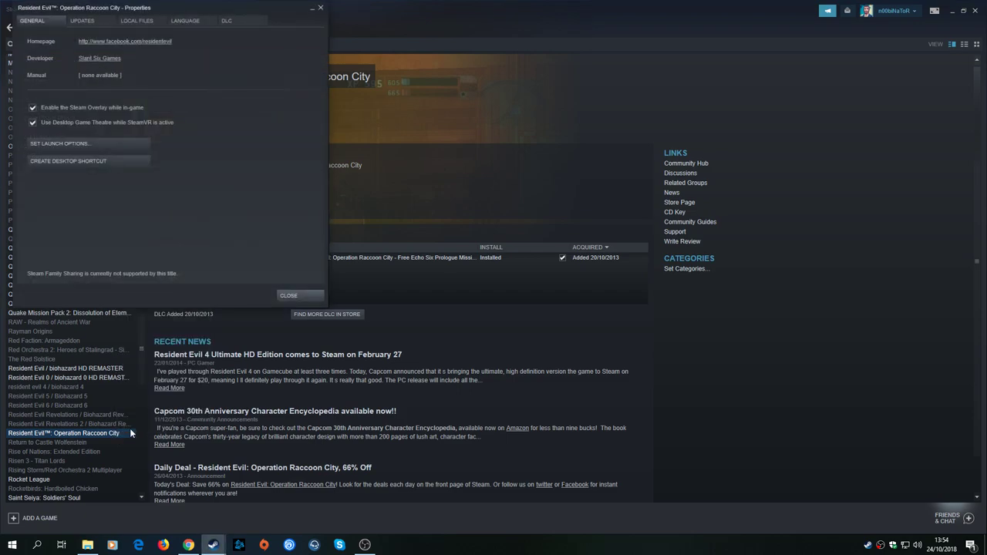
pyautogui.click(133, 23)
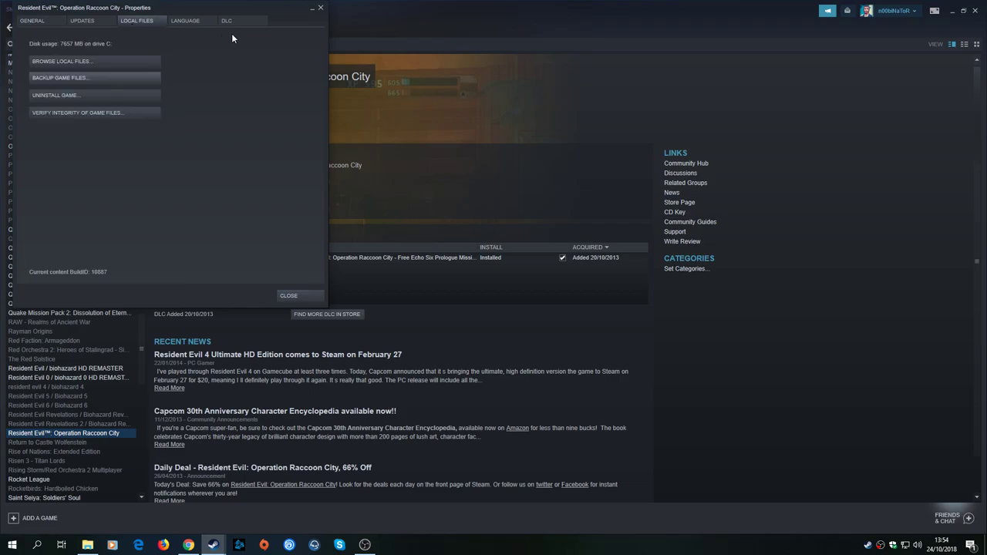
pyautogui.click(127, 61)
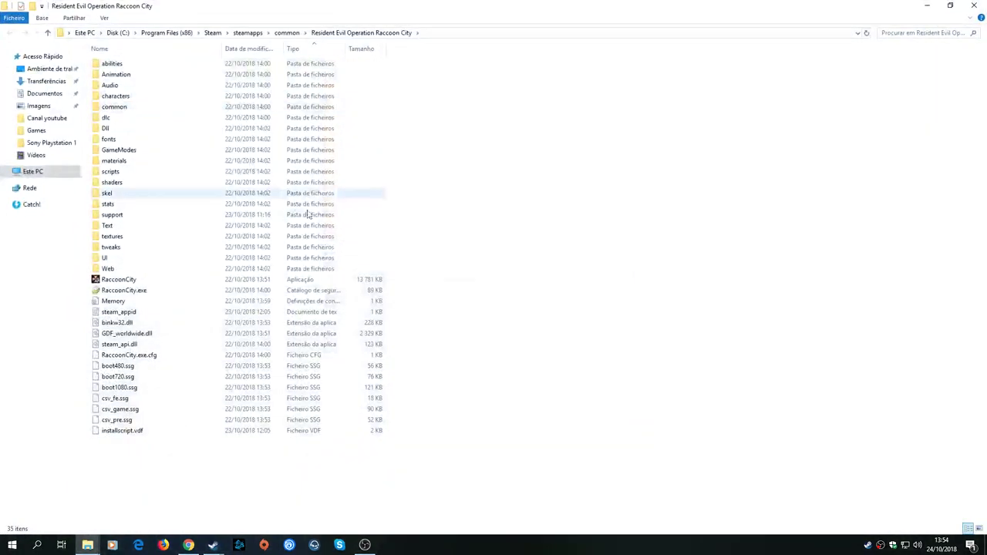
# Step: Open the compatibility settings of the RaccoonCity application in the game folder
pyautogui.doubleClick(128, 282)
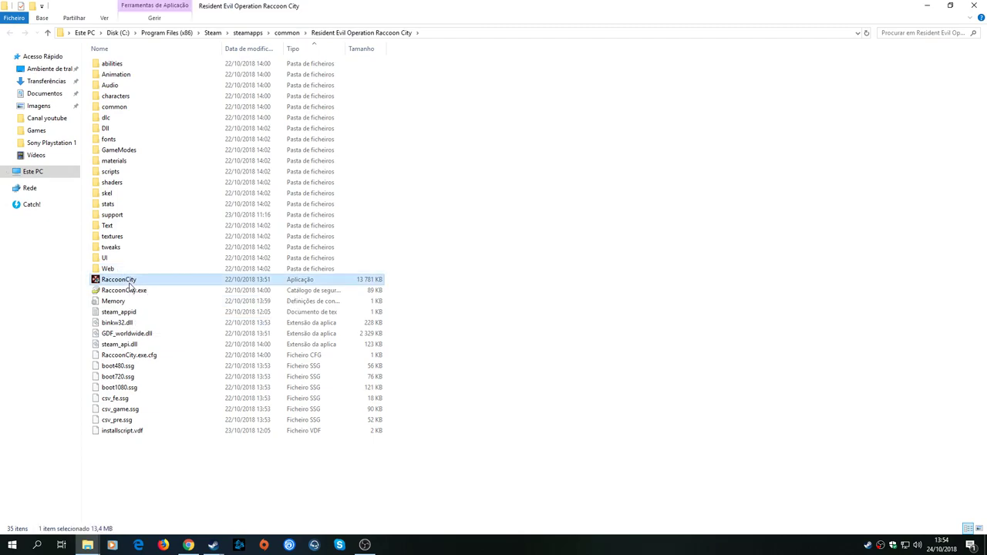
pyautogui.rightClick(129, 282)
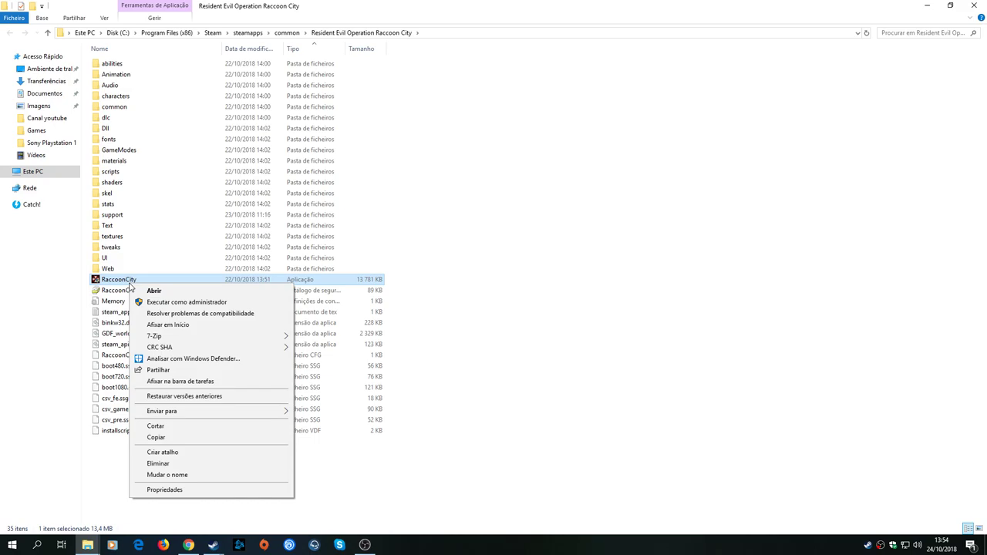
pyautogui.click(212, 491)
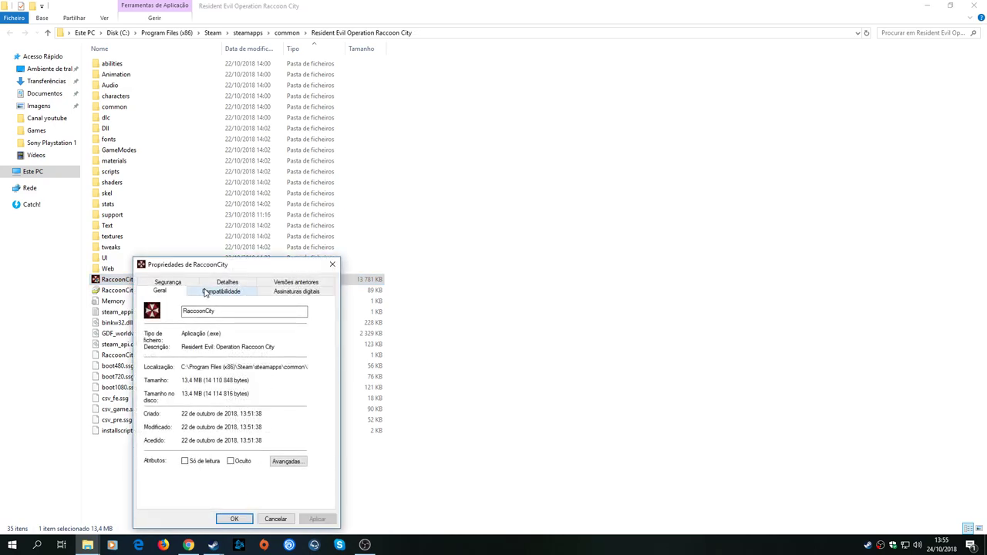
pyautogui.click(221, 294)
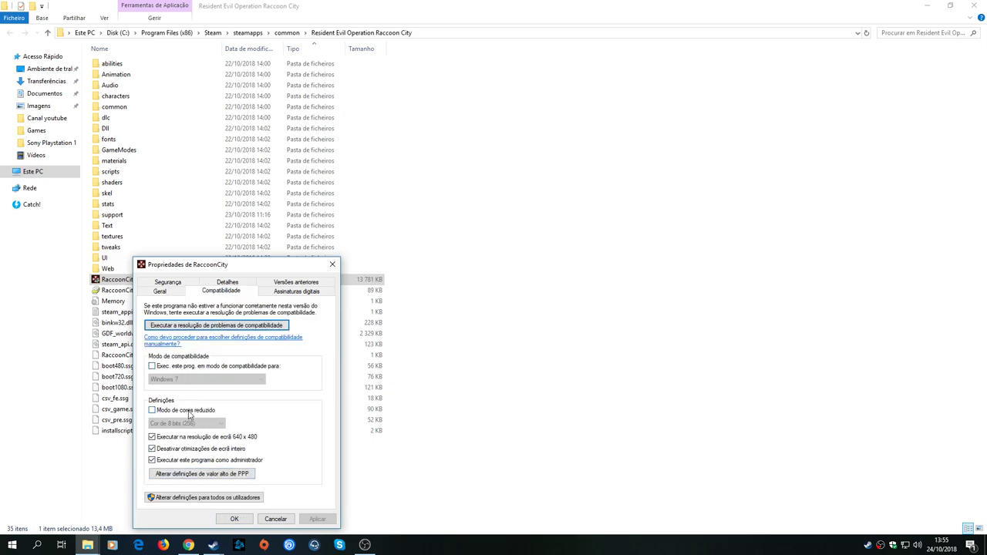
# Step: Try Windows 8 compatibility mode for RaccoonCity with running as administrator turned off
pyautogui.click(195, 369)
pyautogui.click(205, 368)
pyautogui.click(158, 460)
pyautogui.click(185, 370)
pyautogui.click(185, 380)
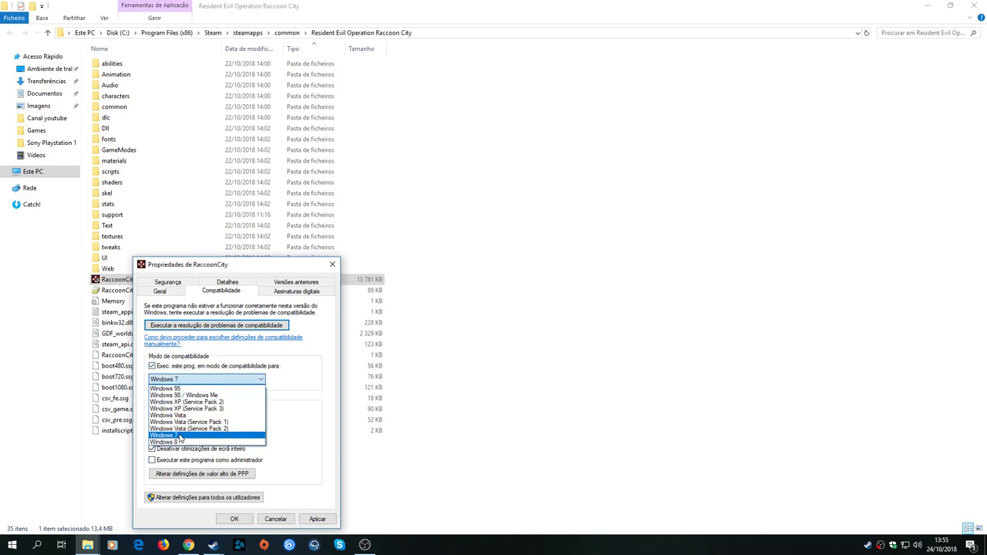
pyautogui.click(179, 442)
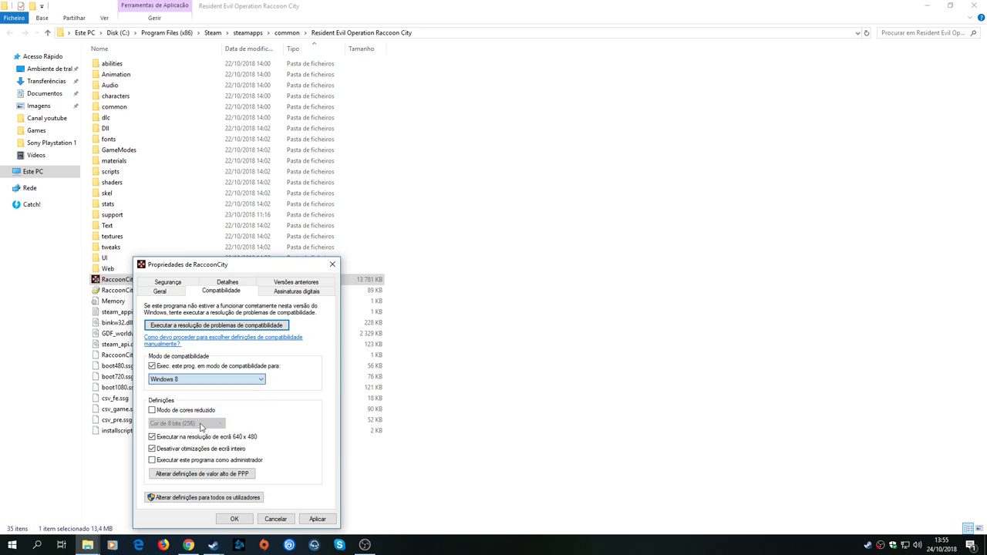
pyautogui.click(176, 370)
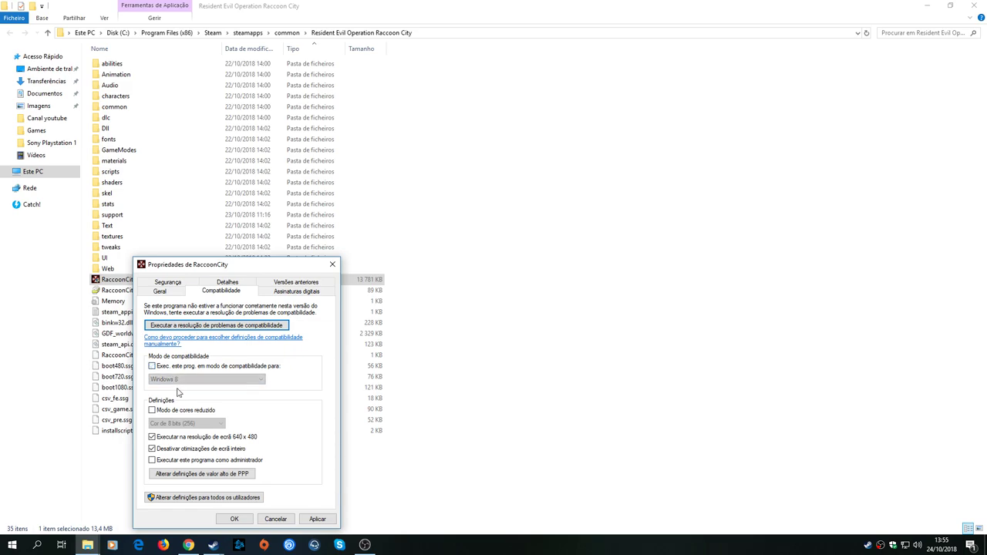
# Step: Set RaccoonCity to run as administrator, apply the settings, and close the game folder and the Steam properties
pyautogui.click(169, 464)
pyautogui.click(312, 520)
pyautogui.click(235, 519)
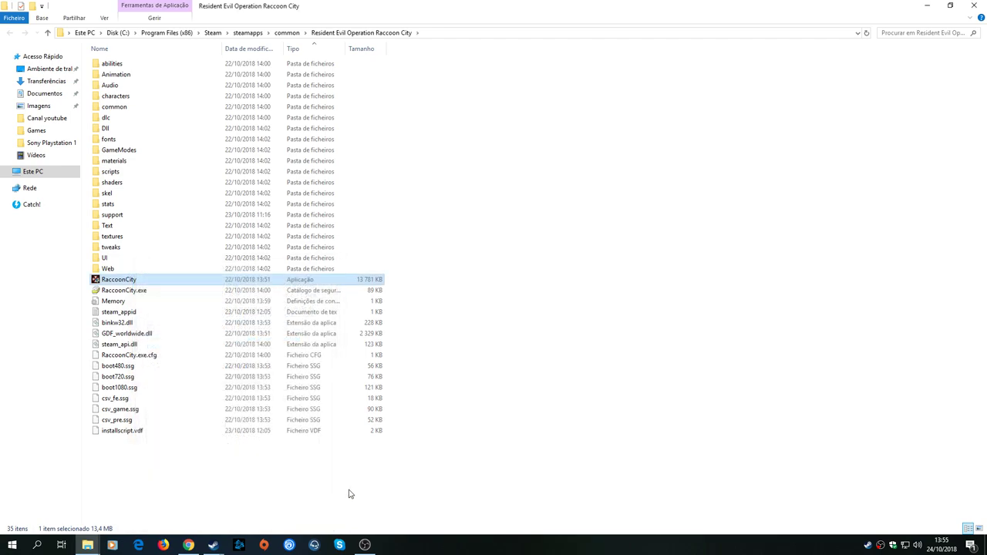
pyautogui.click(982, 5)
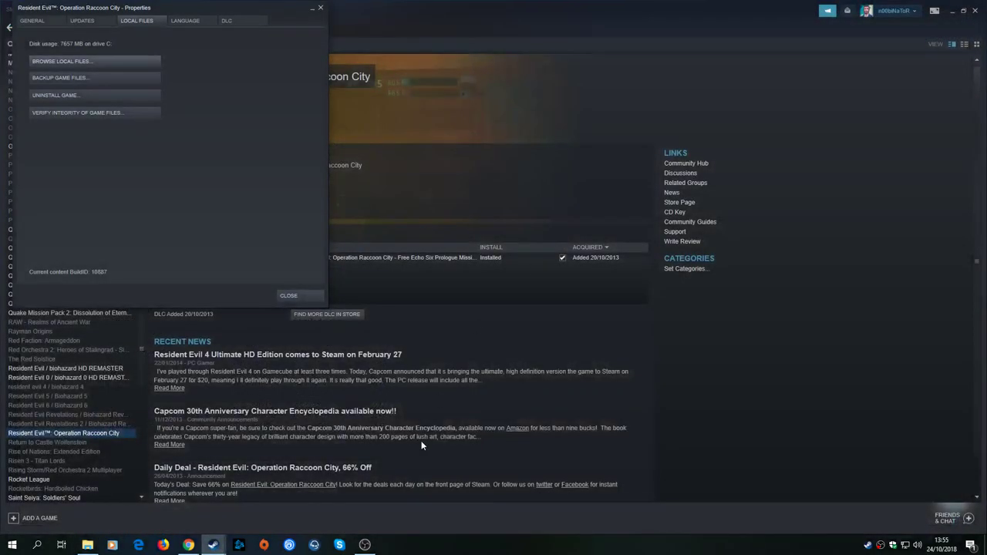
pyautogui.click(285, 296)
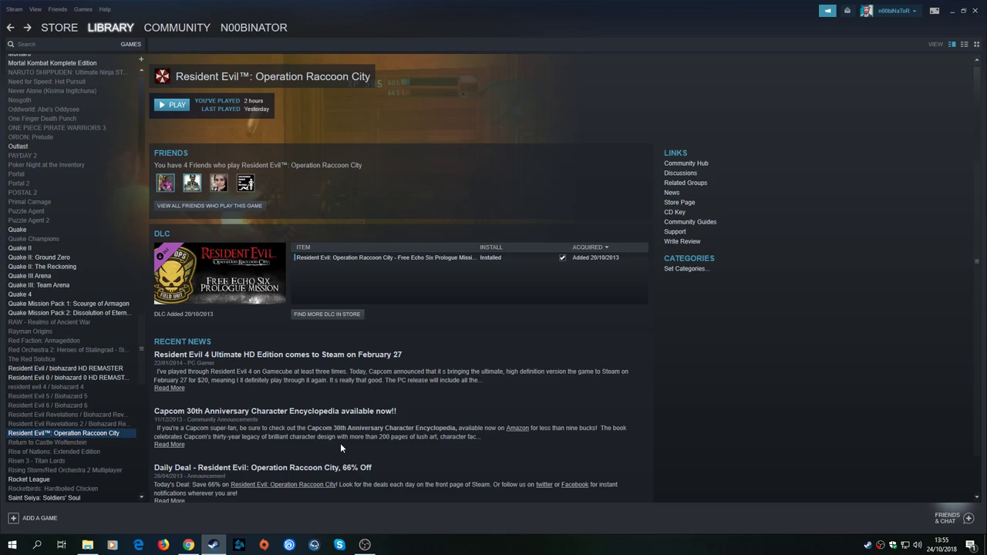
# Step: Look at the Steam library pages of Resident Evil Revelations and Resident Evil Revelations 2
pyautogui.click(102, 417)
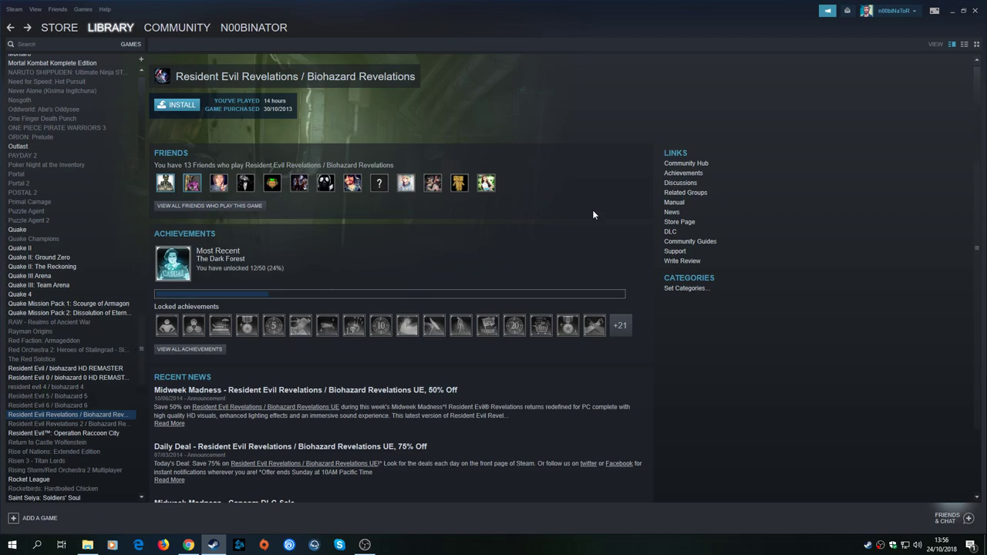
pyautogui.click(116, 433)
pyautogui.click(121, 423)
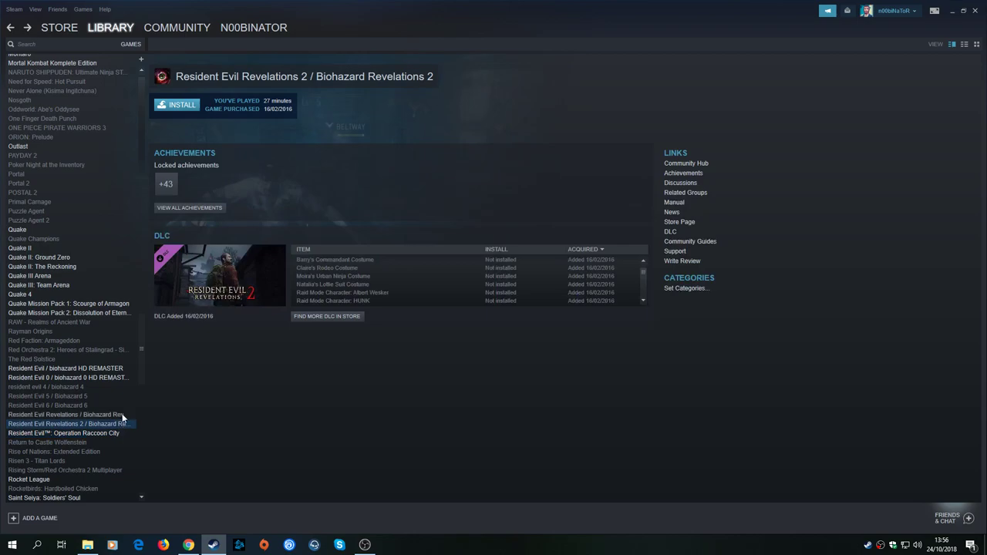
pyautogui.click(115, 415)
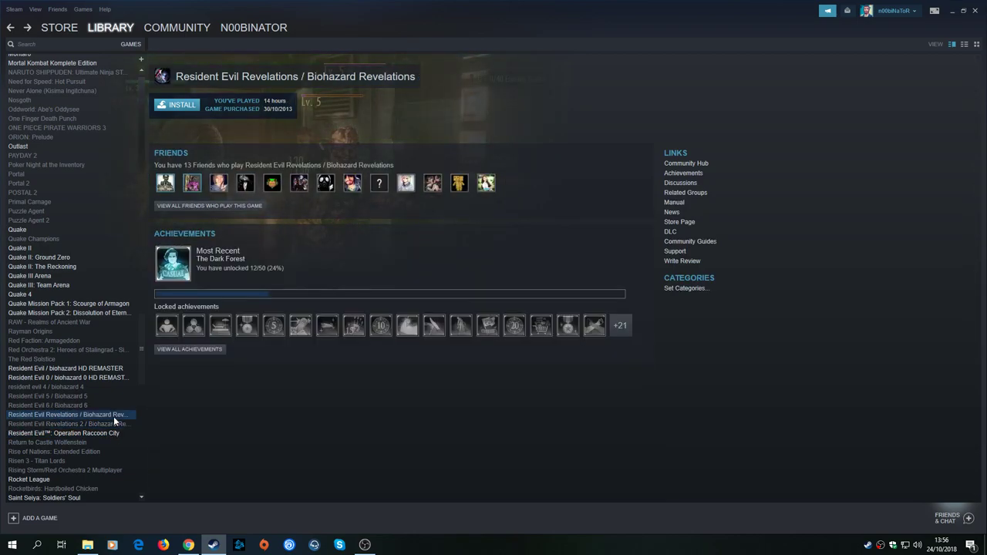